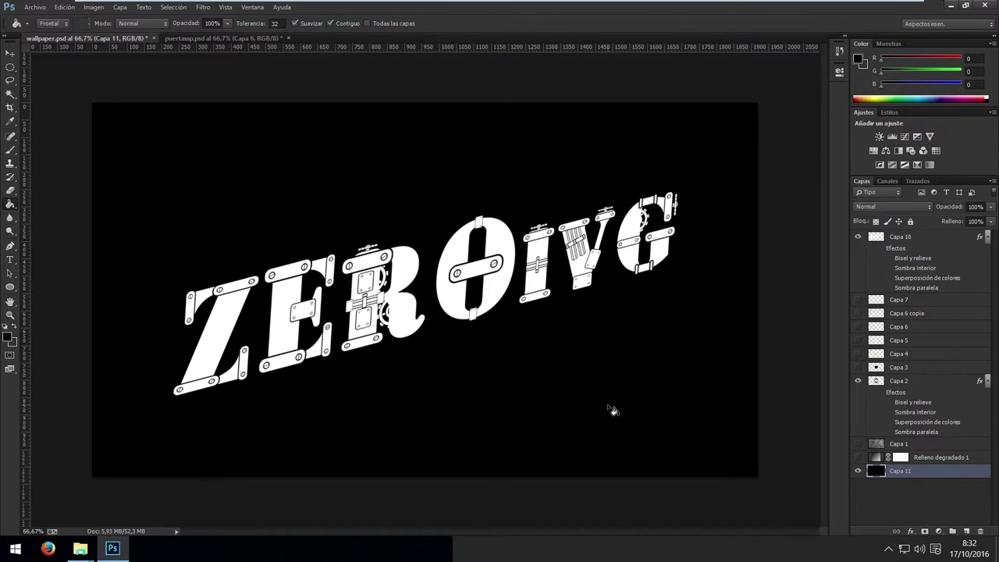
Hide the black Capa 11 background and show the red Relleno degradado 1 gradient fill
{"action": "key", "text": "v"}
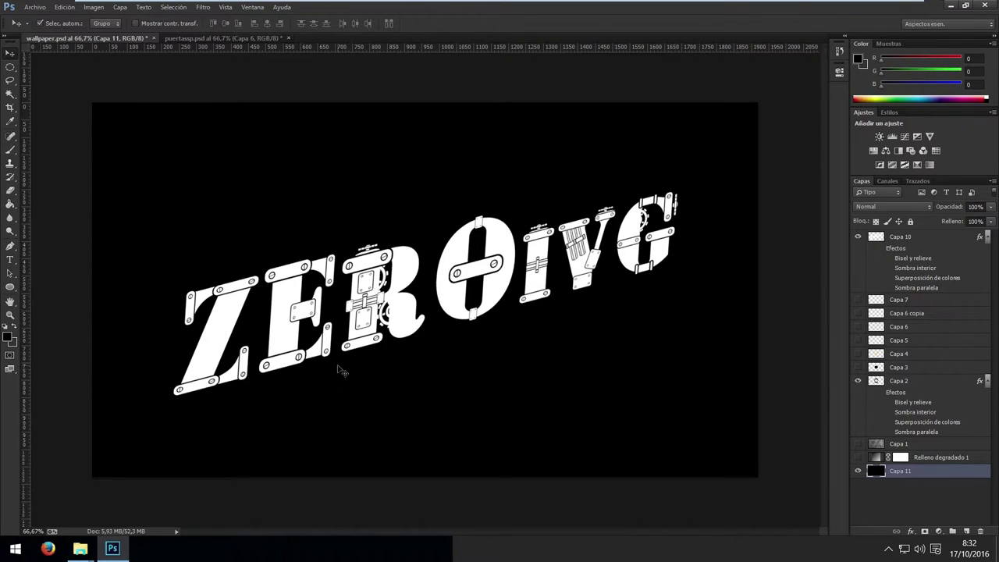
{"action": "left_click", "coordinate": [858, 471]}
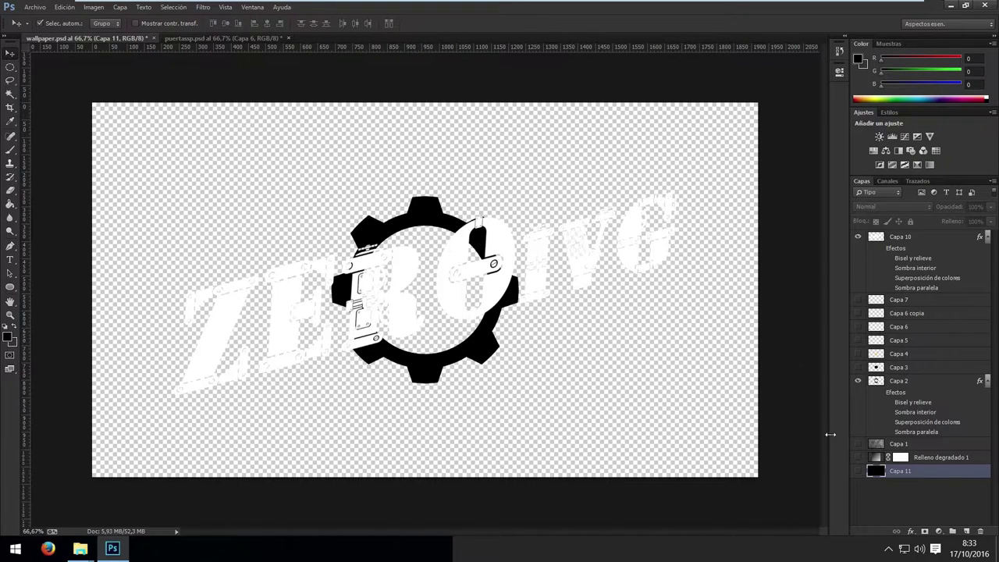
{"action": "left_click", "coordinate": [858, 457]}
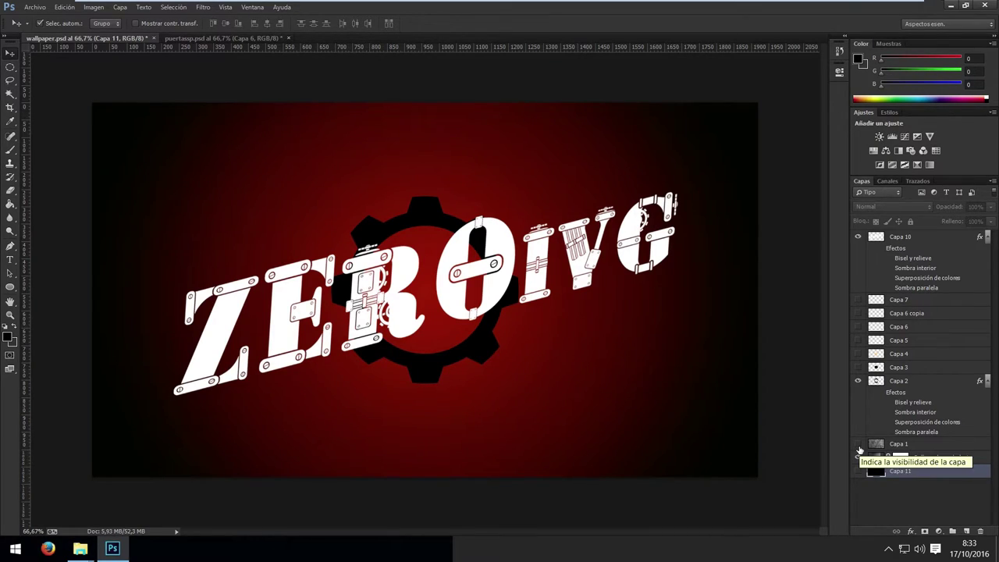
Show the Capa 1 red grunge texture and enable the gear's colour overlay, inner shadow and bevel
{"action": "left_click", "coordinate": [858, 444]}
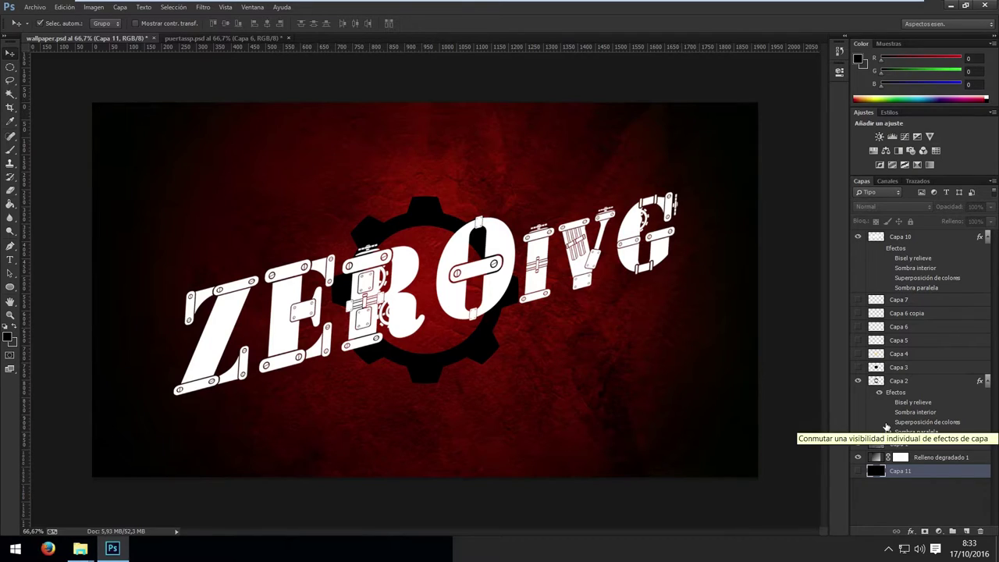
{"action": "left_click", "coordinate": [886, 422]}
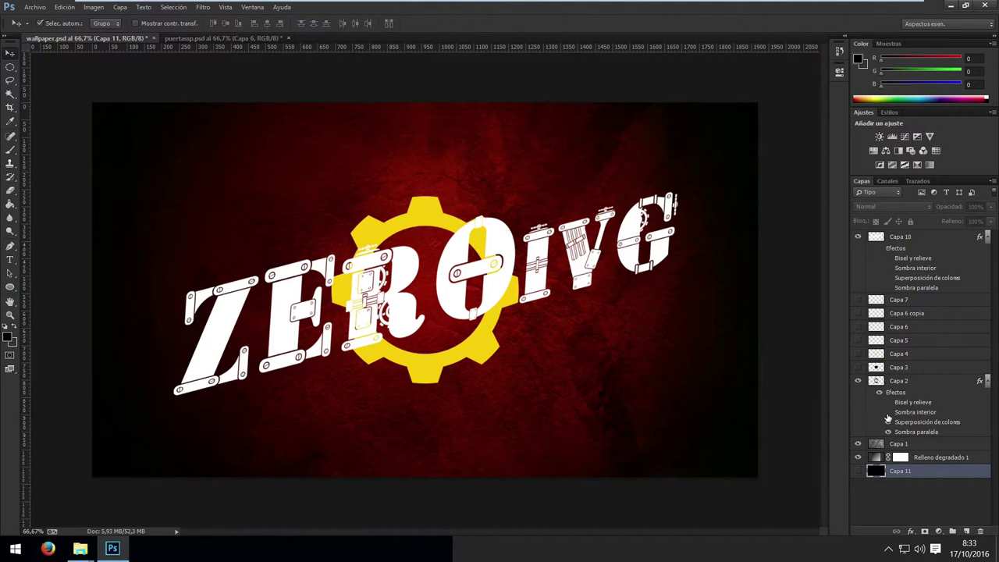
{"action": "left_click", "coordinate": [888, 412]}
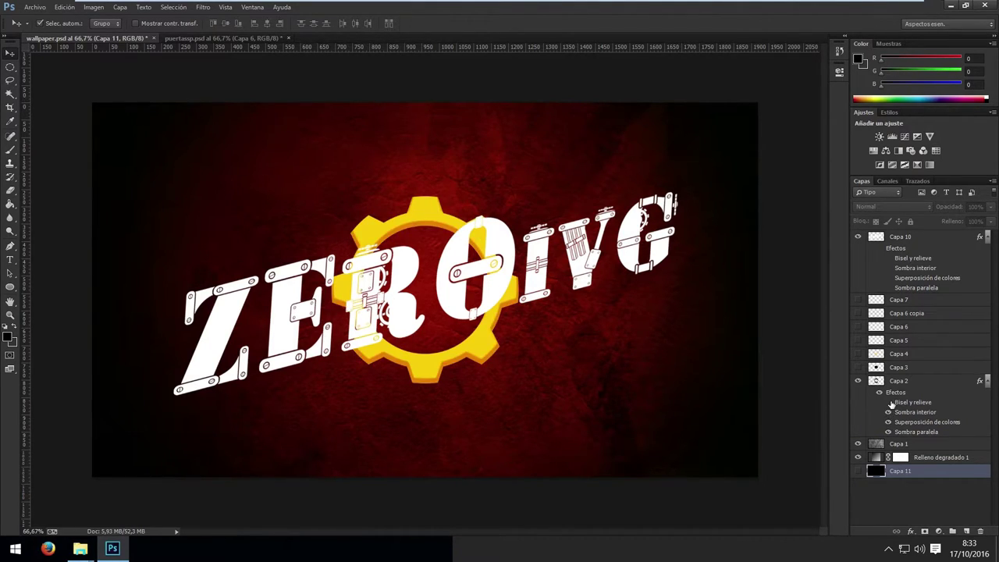
{"action": "left_click", "coordinate": [888, 401]}
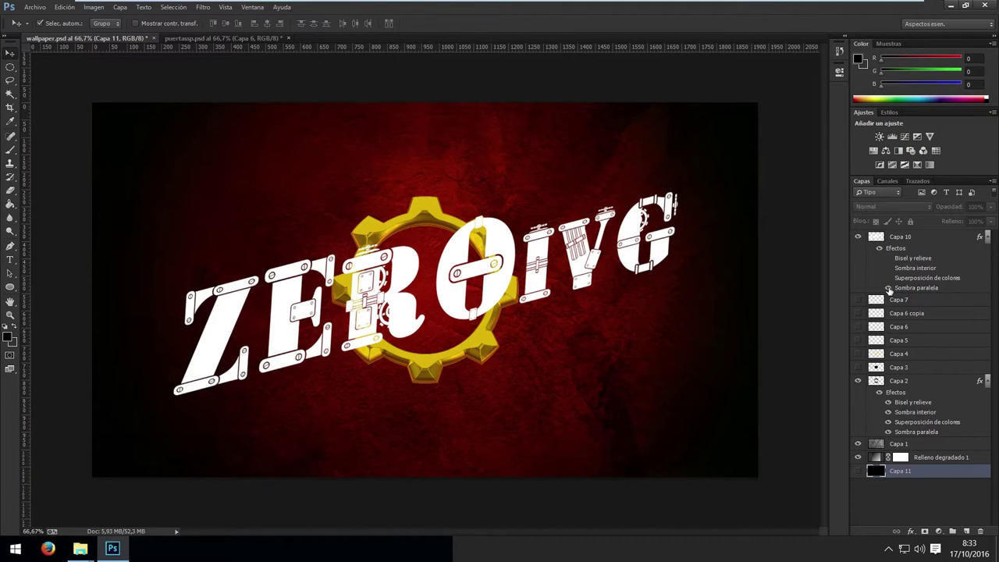
Enable Capa 10's colour overlay, inner shadow and bevel, show Capa 3, then hide Capa 10
{"action": "left_click", "coordinate": [888, 279]}
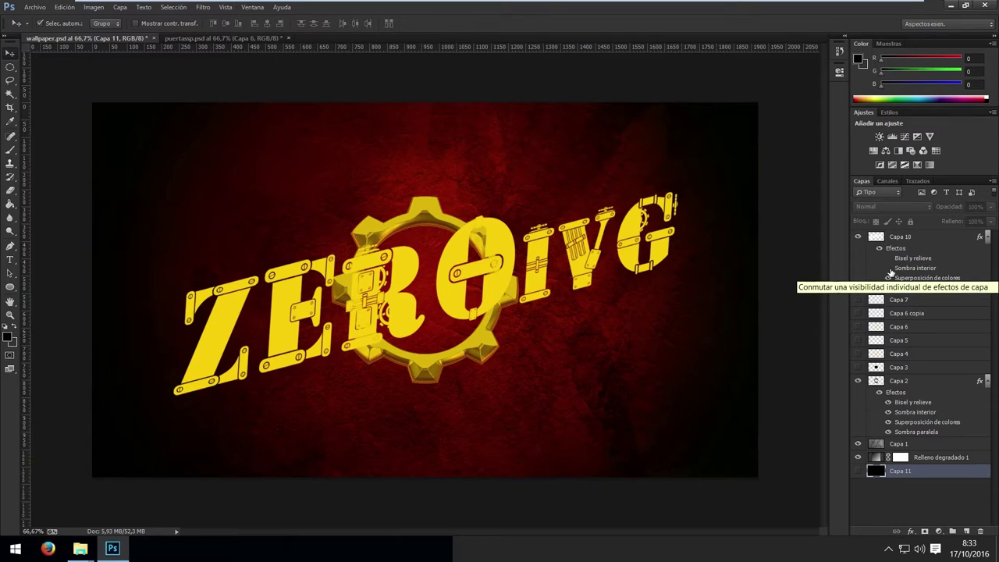
{"action": "left_click", "coordinate": [888, 269]}
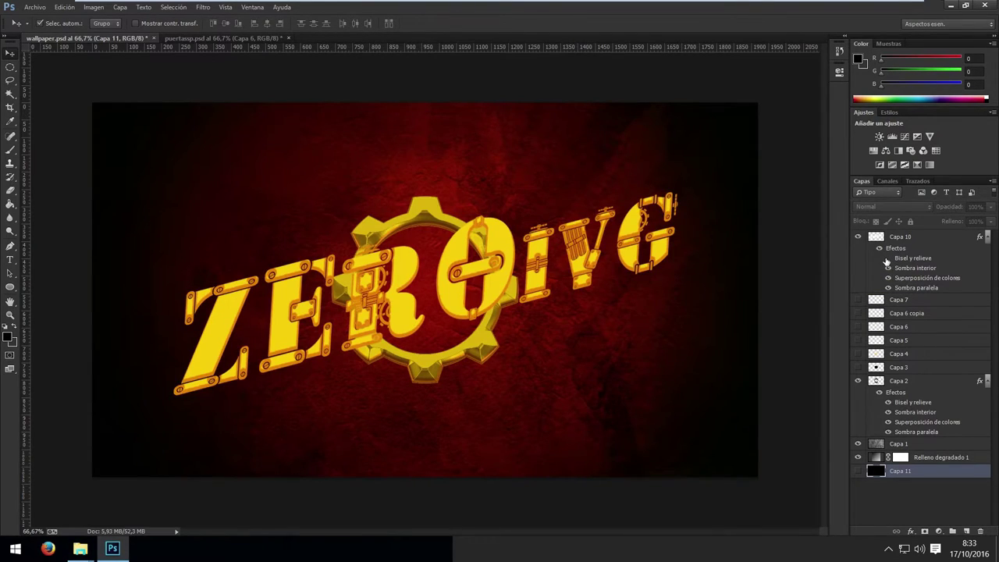
{"action": "left_click", "coordinate": [887, 258]}
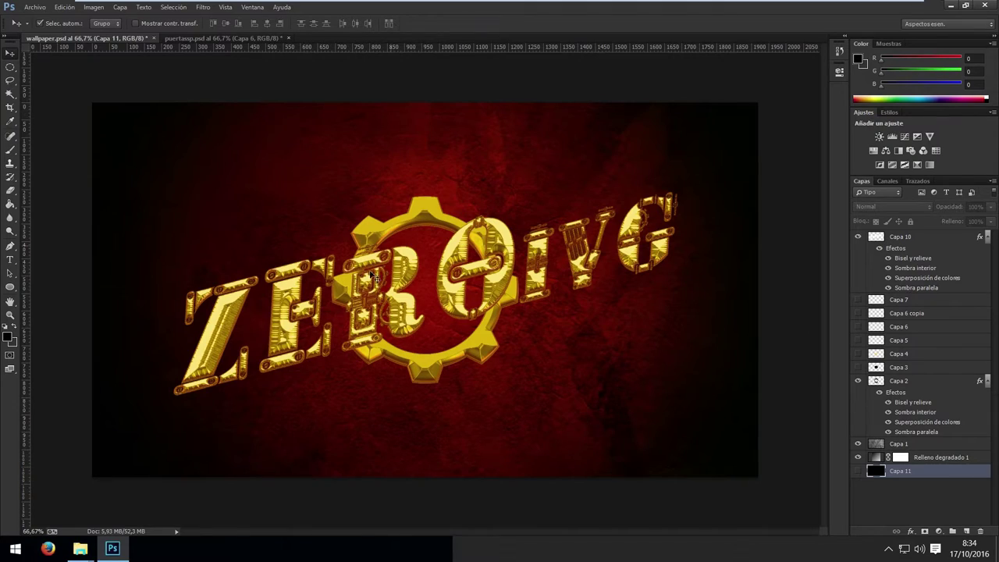
{"action": "left_click", "coordinate": [857, 367]}
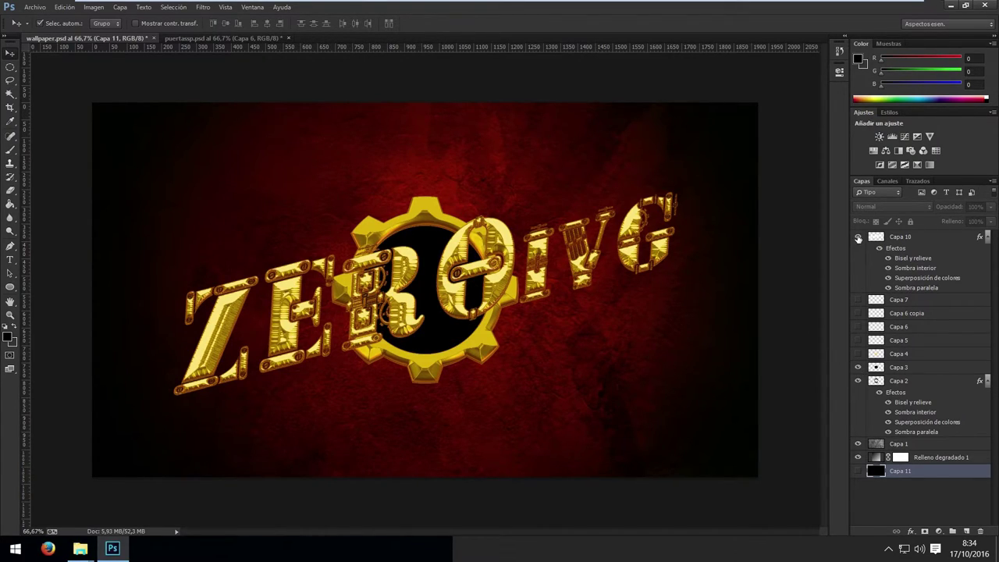
{"action": "left_click", "coordinate": [858, 237]}
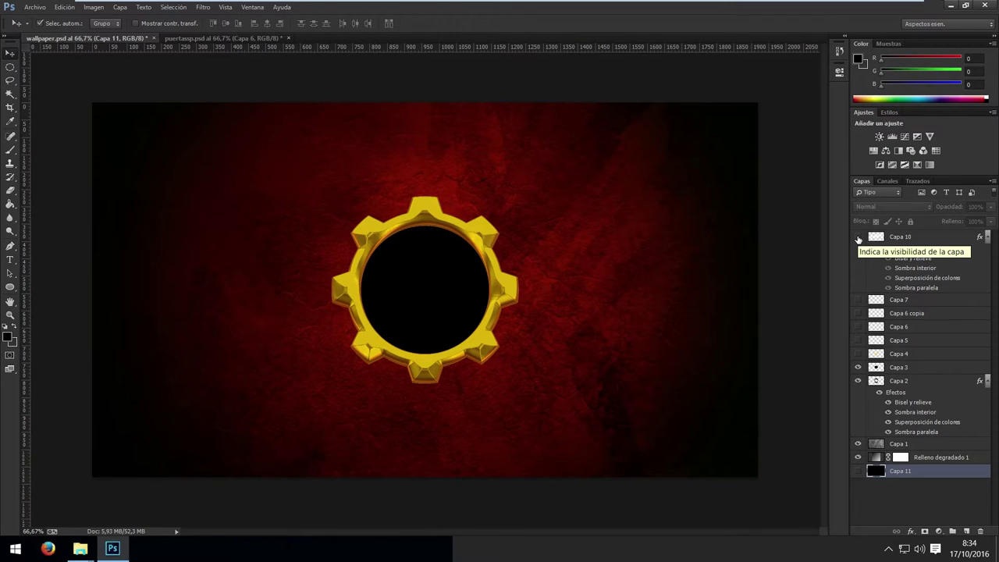
Show Capa 4, 5, 6, 6 copia, 7 and Capa 10, then switch to puertassp.psd
{"action": "left_click", "coordinate": [859, 354]}
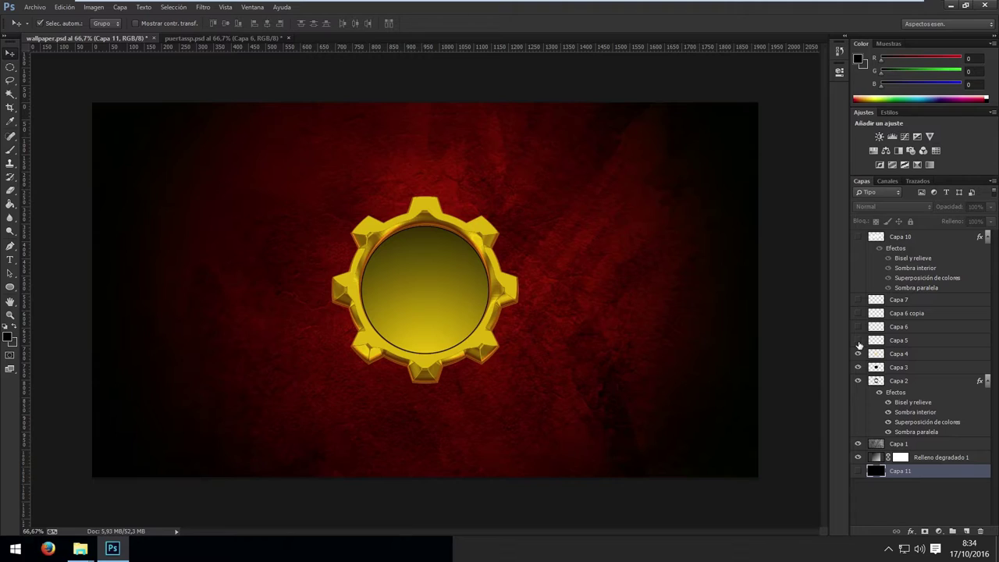
{"action": "left_click", "coordinate": [858, 340]}
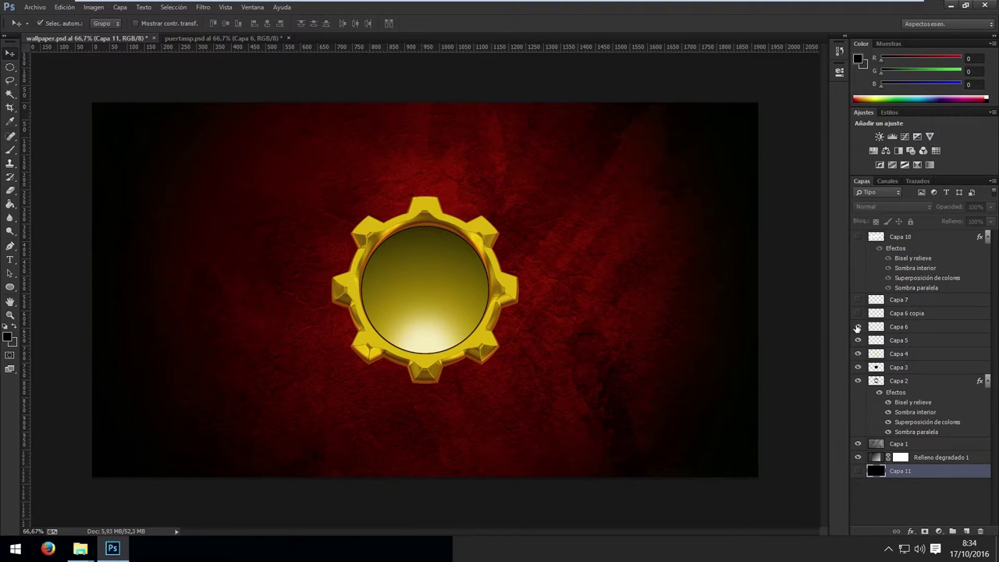
{"action": "left_click", "coordinate": [858, 327]}
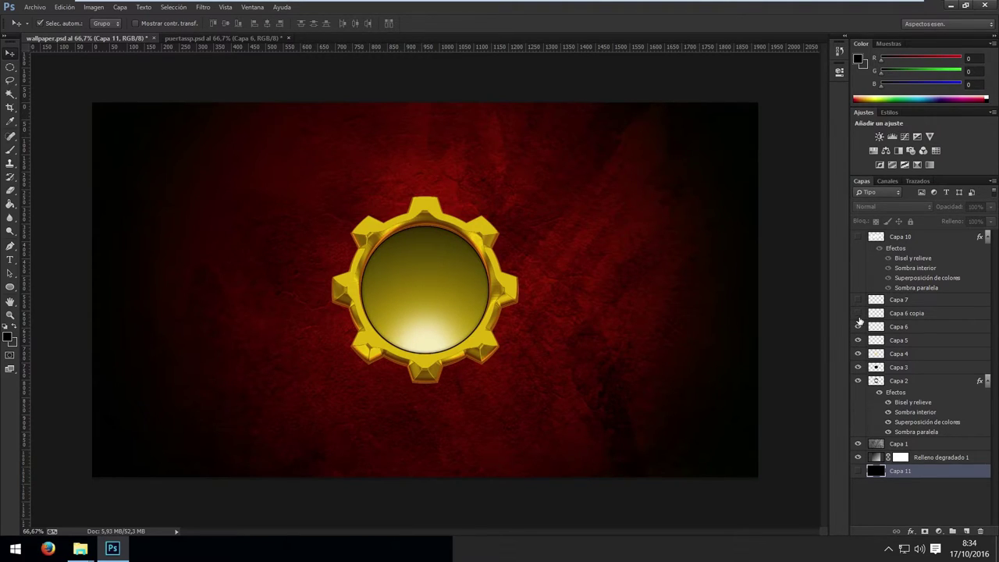
{"action": "left_click", "coordinate": [857, 313]}
{"action": "left_click", "coordinate": [857, 301]}
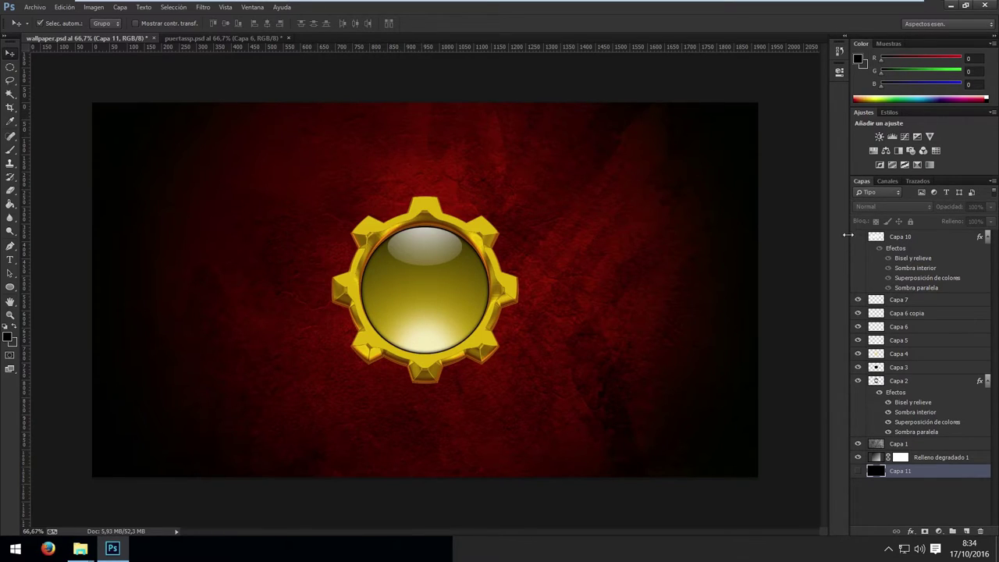
{"action": "left_click", "coordinate": [858, 237]}
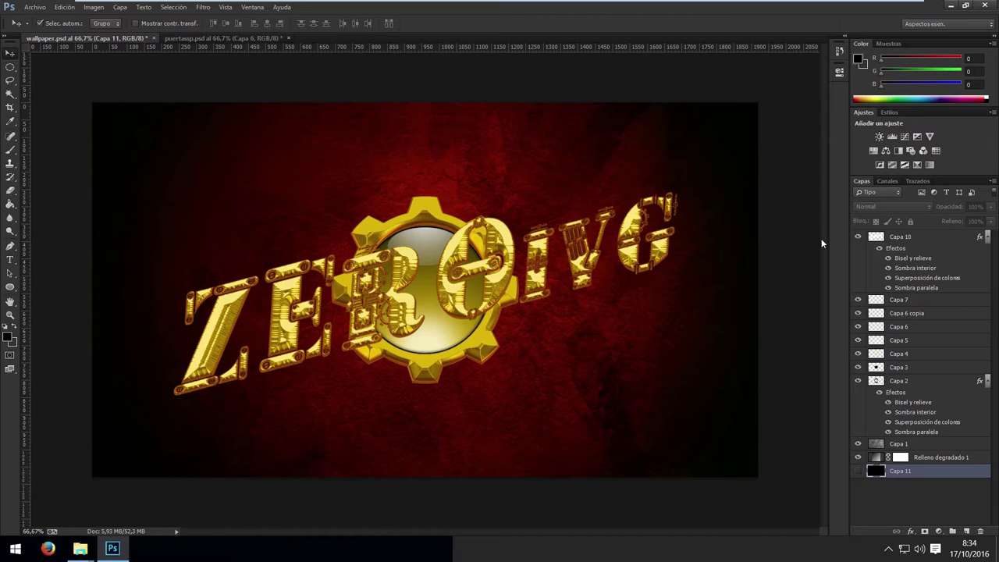
{"action": "key", "text": "ctrl+Tab"}
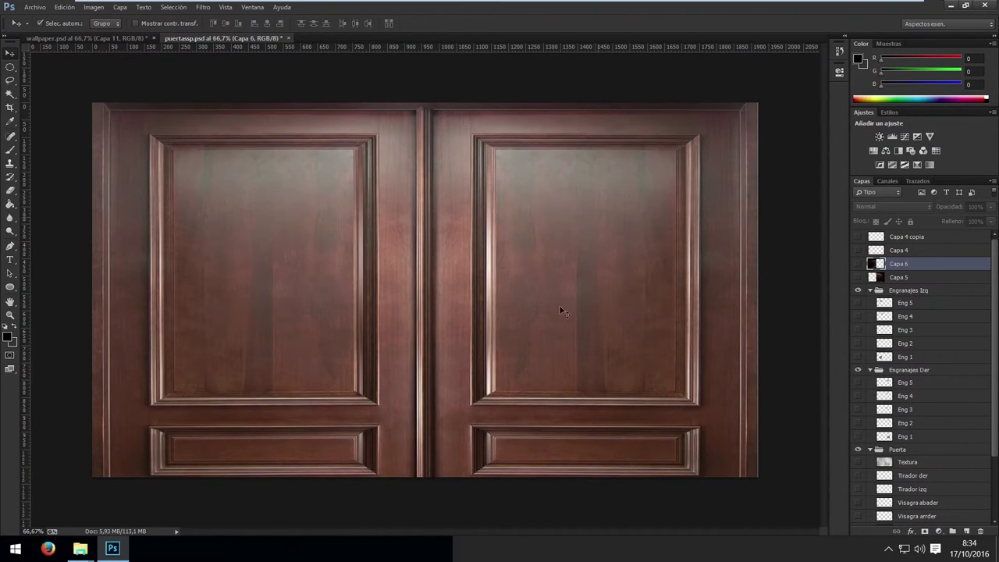
Show the lion knockers on both doors and the three Visagra door hinges
{"action": "scroll", "coordinate": [904, 340], "scroll_direction": "down", "scroll_amount": 3}
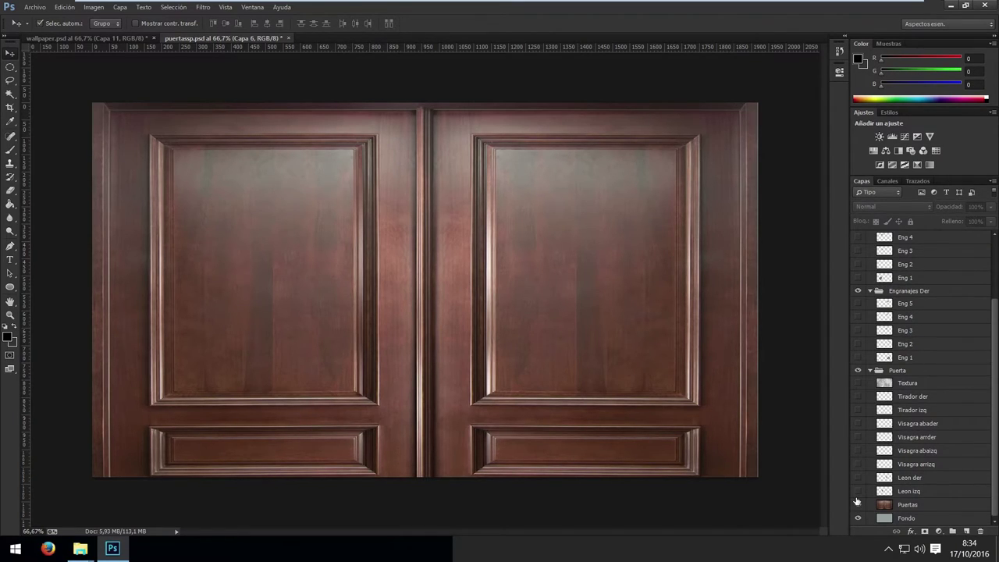
{"action": "left_click", "coordinate": [857, 491]}
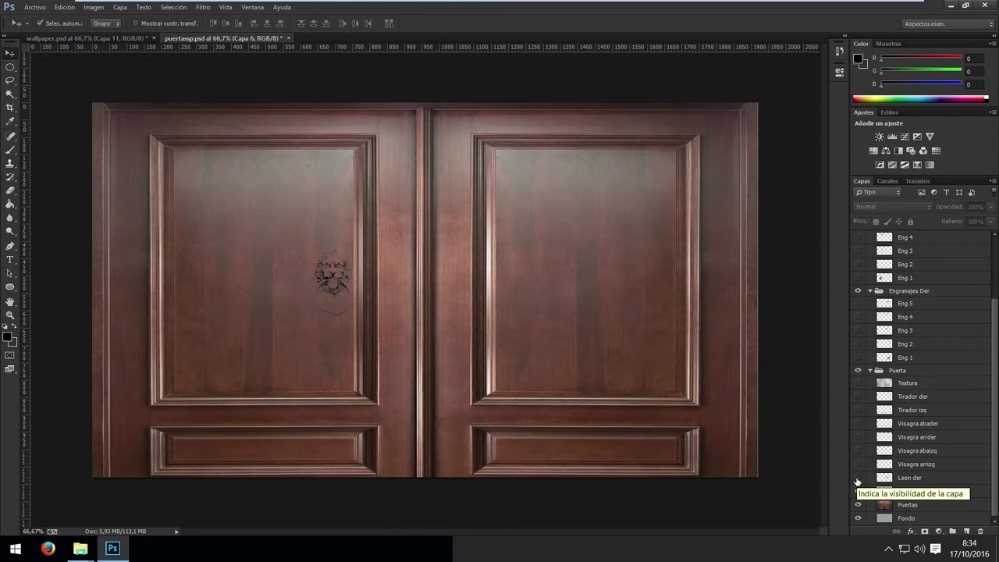
{"action": "left_click", "coordinate": [858, 478]}
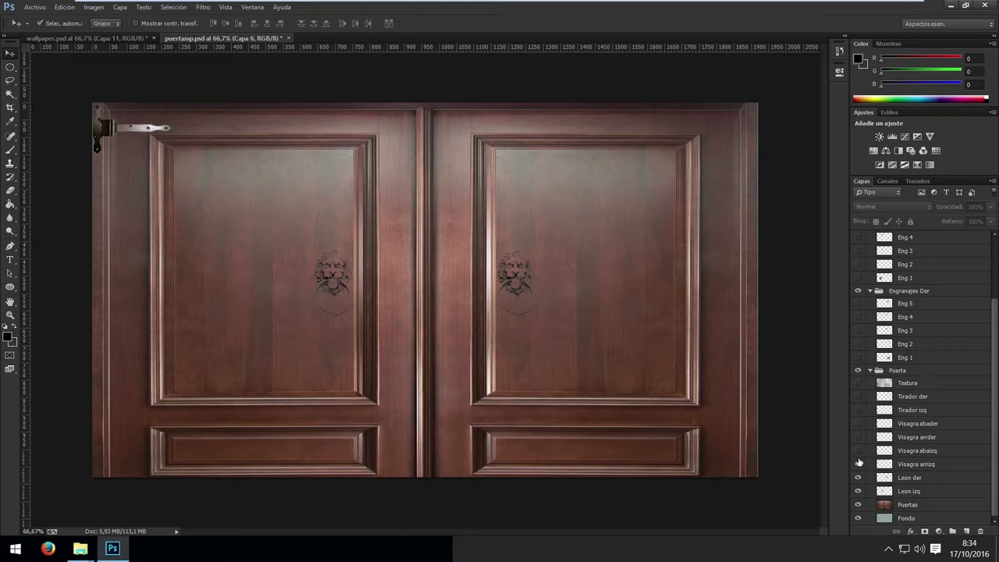
{"action": "left_click", "coordinate": [857, 450]}
{"action": "left_click", "coordinate": [858, 437]}
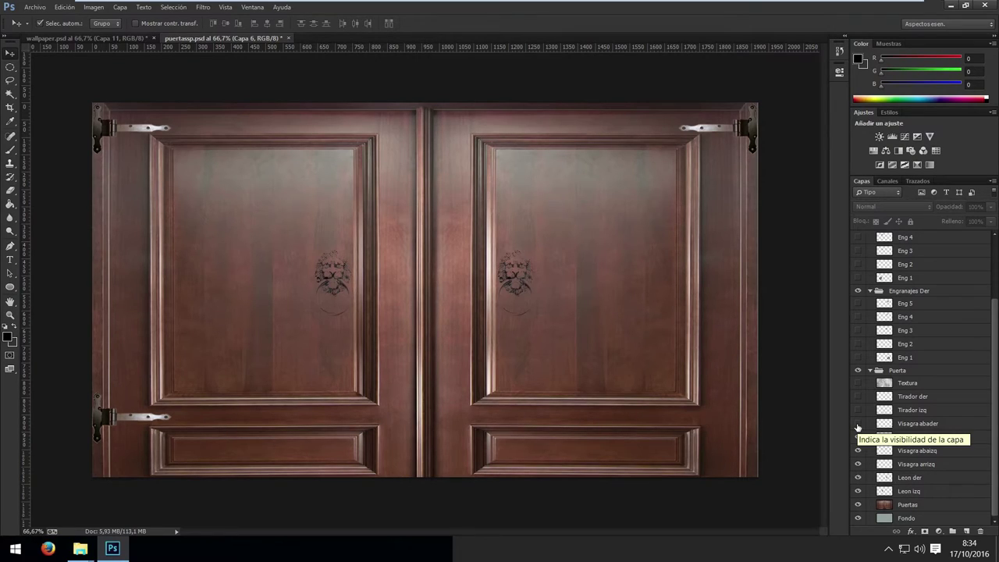
{"action": "left_click", "coordinate": [858, 424]}
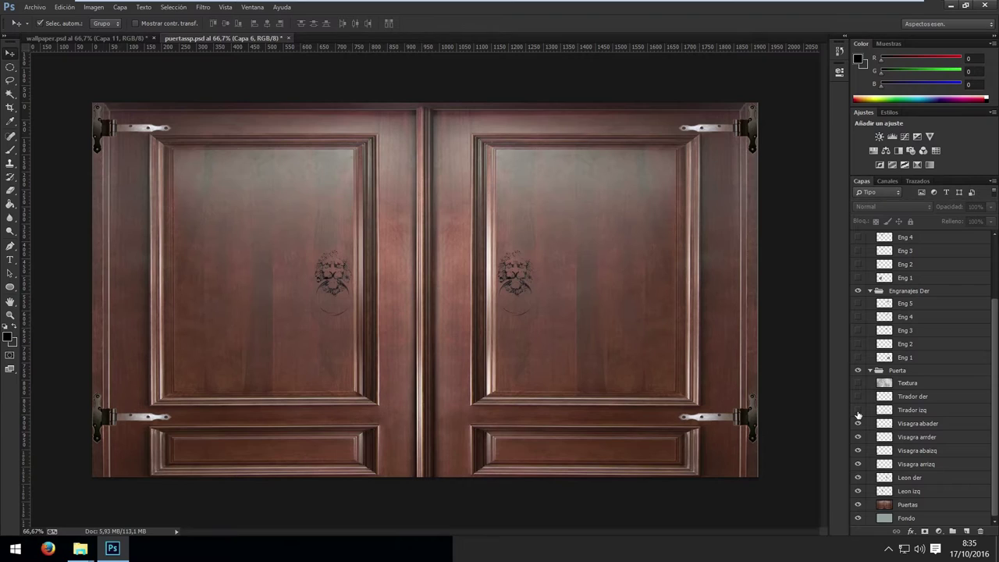
Show the round knobs on both doors and the grungy Textura layer
{"action": "left_click", "coordinate": [857, 410]}
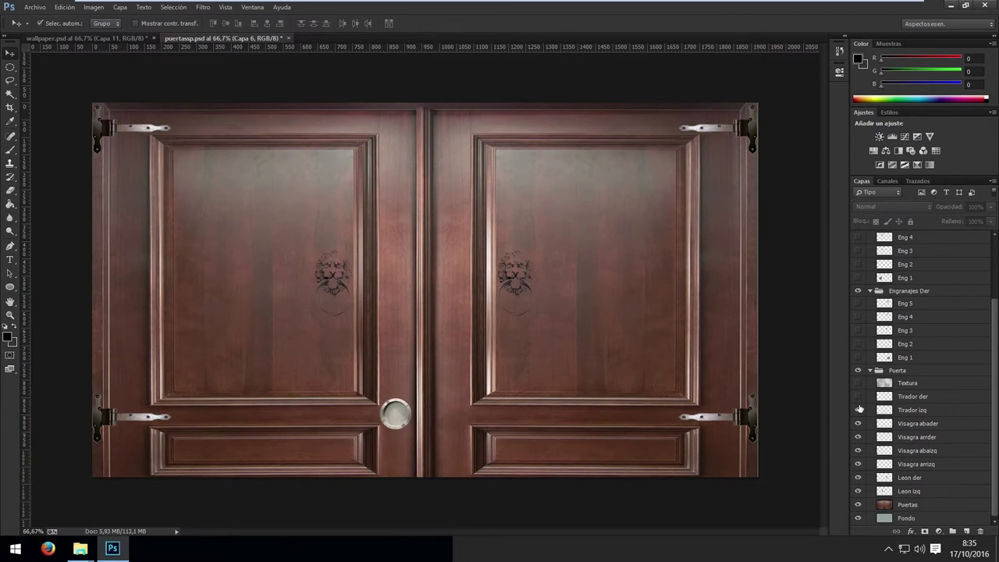
{"action": "left_click", "coordinate": [858, 396]}
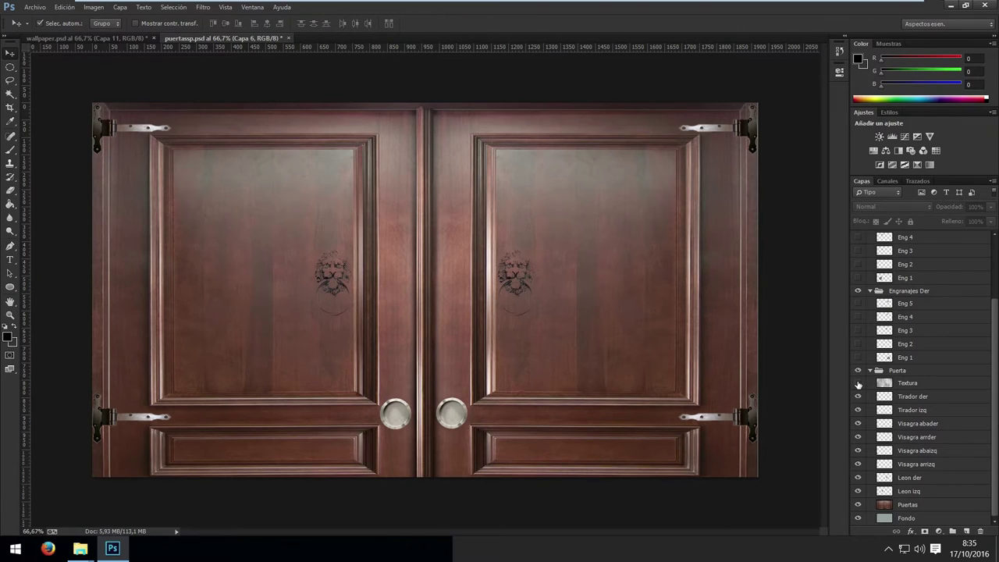
{"action": "left_click", "coordinate": [858, 383]}
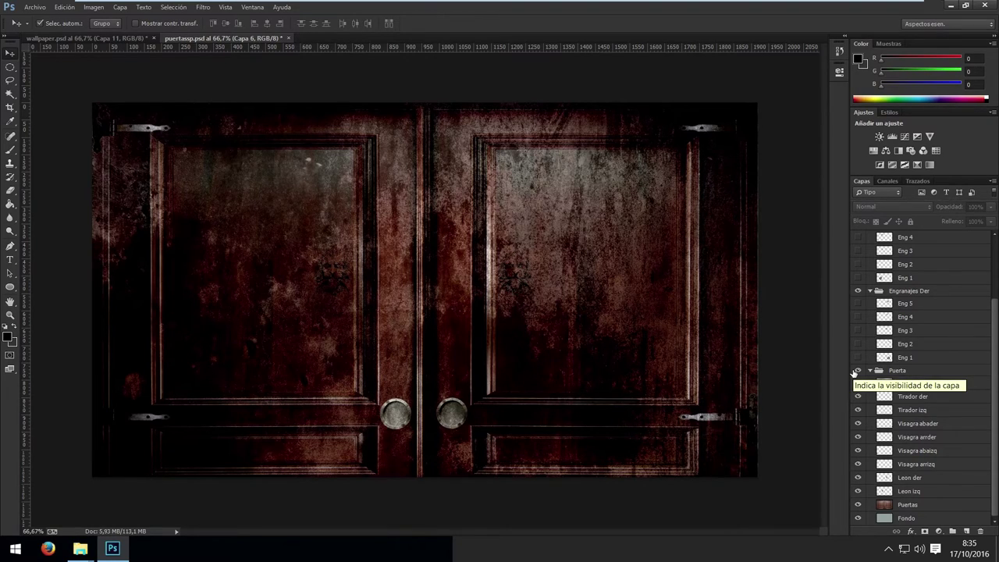
Reveal gears Eng 1–5 in the Engranajes Der group on the right door
{"action": "left_click", "coordinate": [858, 356]}
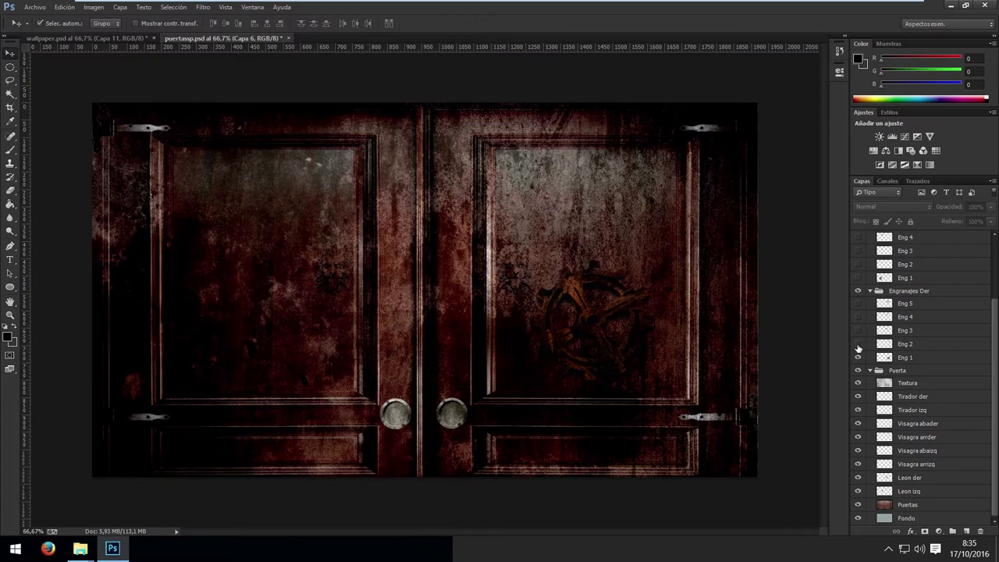
{"action": "left_click", "coordinate": [859, 344]}
{"action": "left_click", "coordinate": [859, 330]}
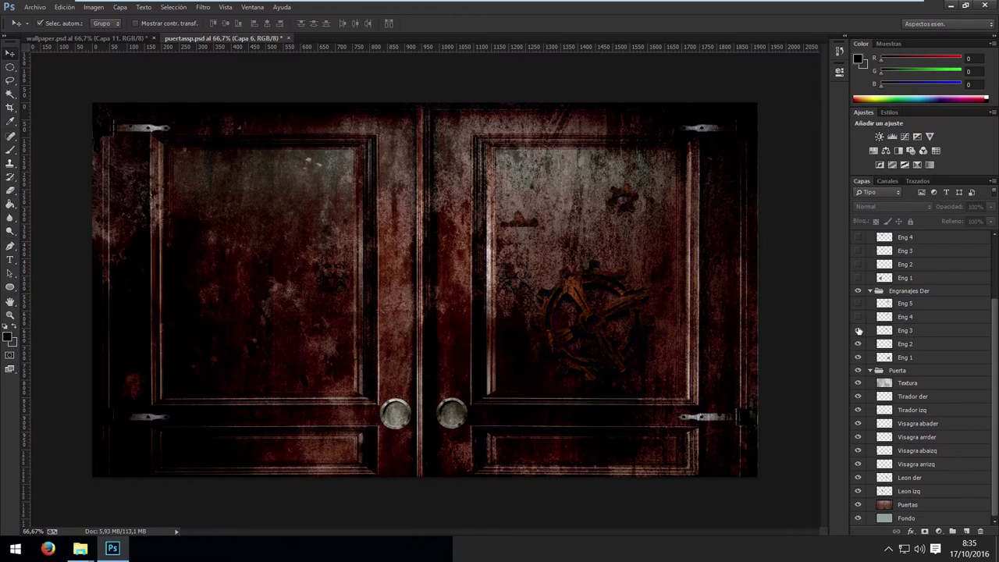
{"action": "left_click", "coordinate": [859, 316]}
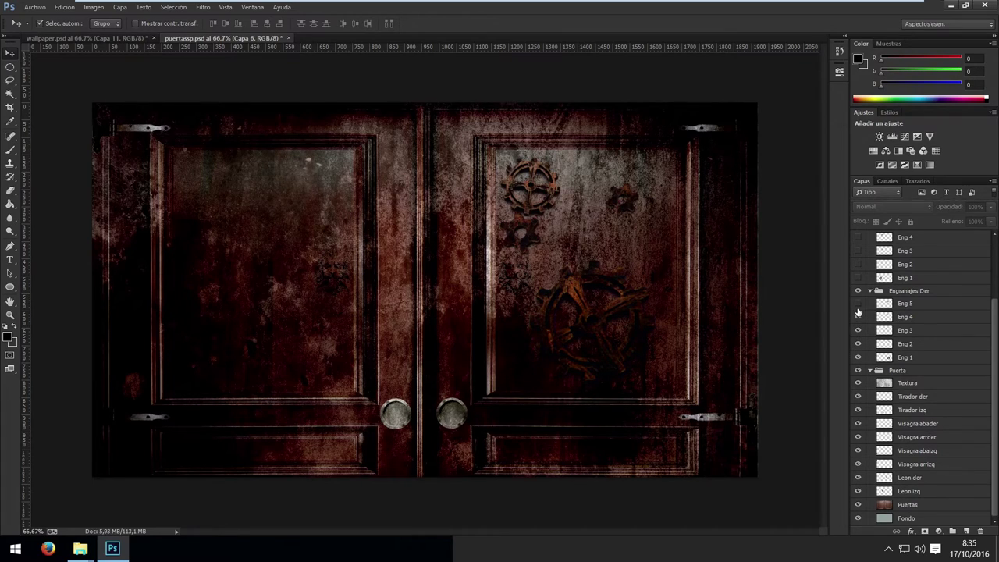
{"action": "left_click", "coordinate": [858, 303]}
Reveal gears Eng 1–5 in the Engranajes Izq group on the left door
{"action": "scroll", "coordinate": [859, 310], "scroll_direction": "up", "scroll_amount": 1}
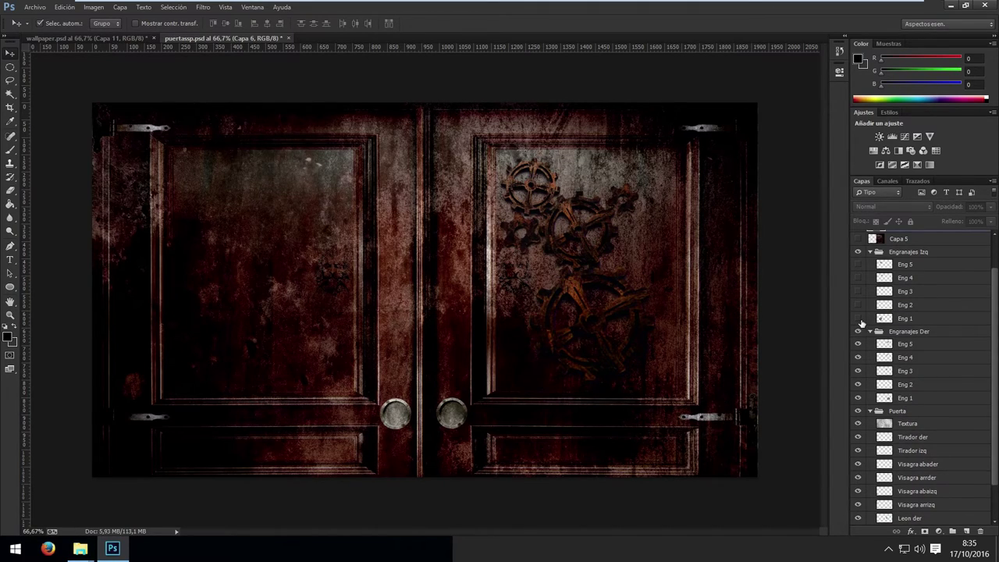
{"action": "left_click", "coordinate": [858, 318]}
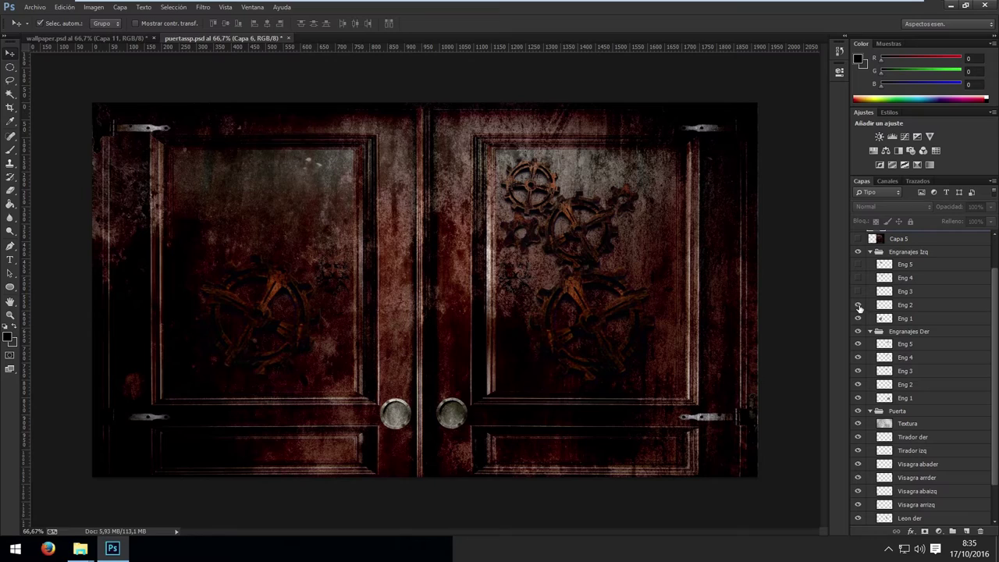
{"action": "left_click", "coordinate": [858, 305]}
{"action": "left_click", "coordinate": [859, 292]}
{"action": "left_click", "coordinate": [859, 278]}
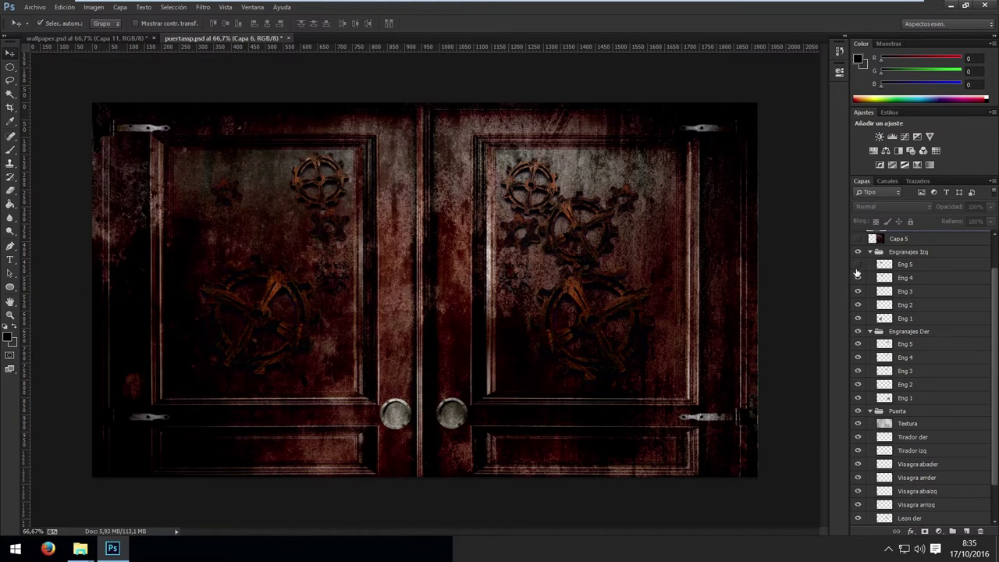
{"action": "left_click", "coordinate": [858, 265]}
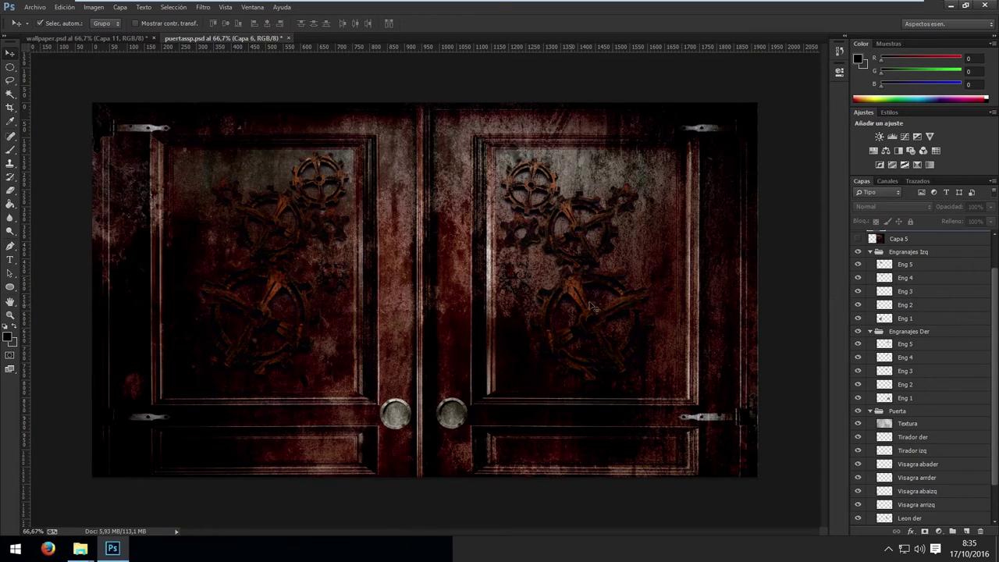
{"action": "scroll", "coordinate": [884, 344], "scroll_direction": "up", "scroll_amount": 2}
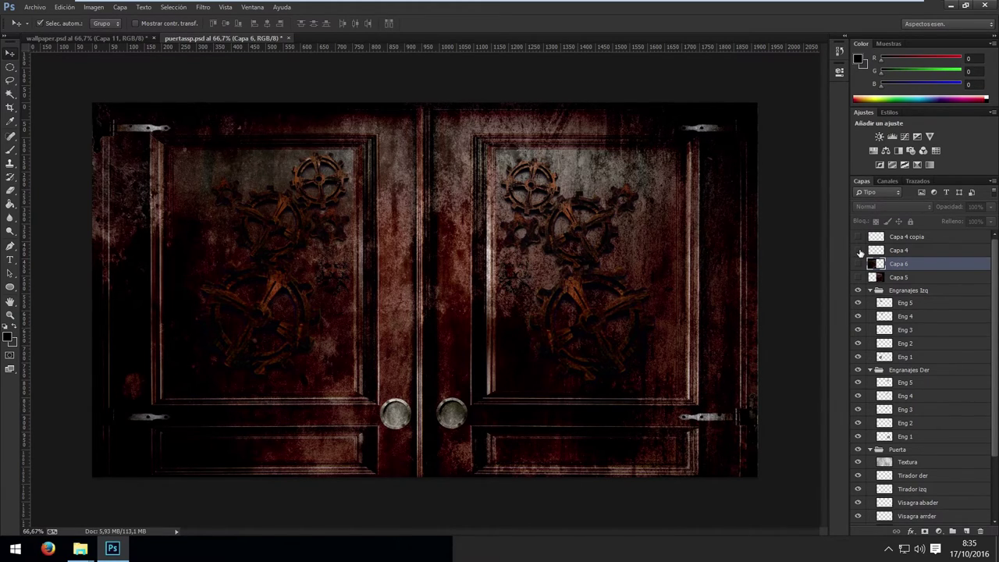
Show the Capa 4 and Capa 4 copia knob ornaments and collapse the three groups
{"action": "left_click", "coordinate": [858, 249]}
{"action": "left_click", "coordinate": [857, 237]}
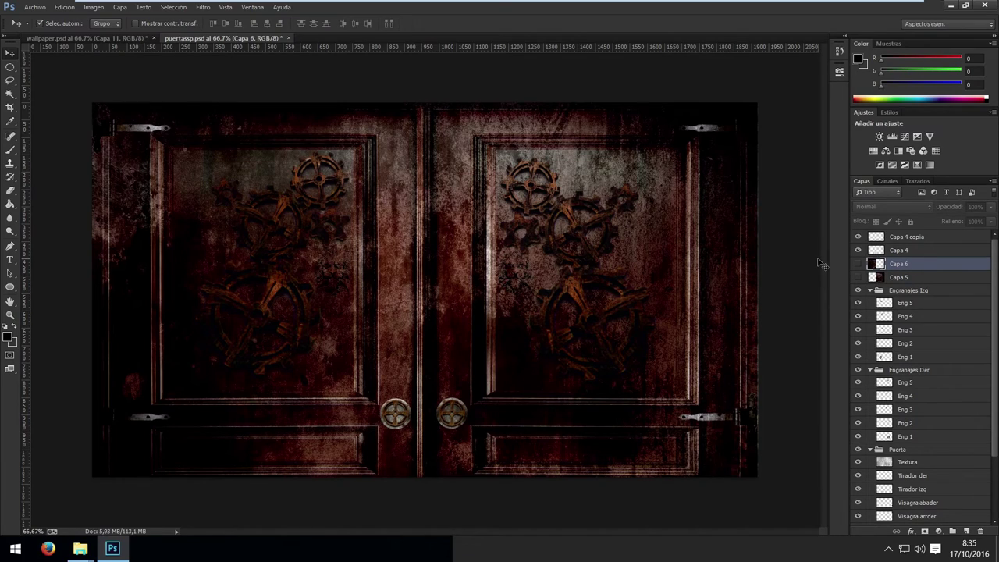
{"action": "left_click", "coordinate": [870, 291]}
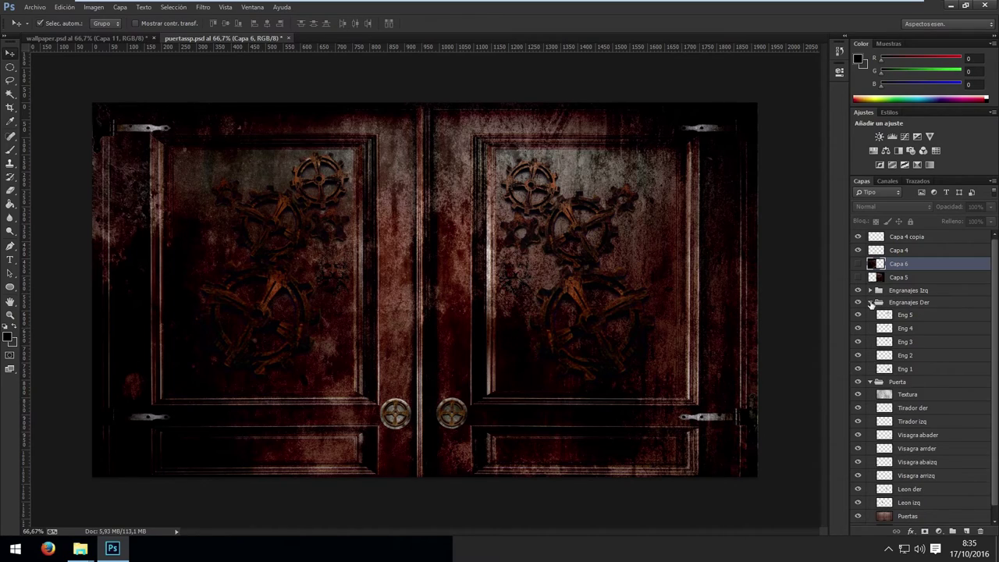
{"action": "left_click", "coordinate": [869, 302]}
{"action": "left_click", "coordinate": [870, 313]}
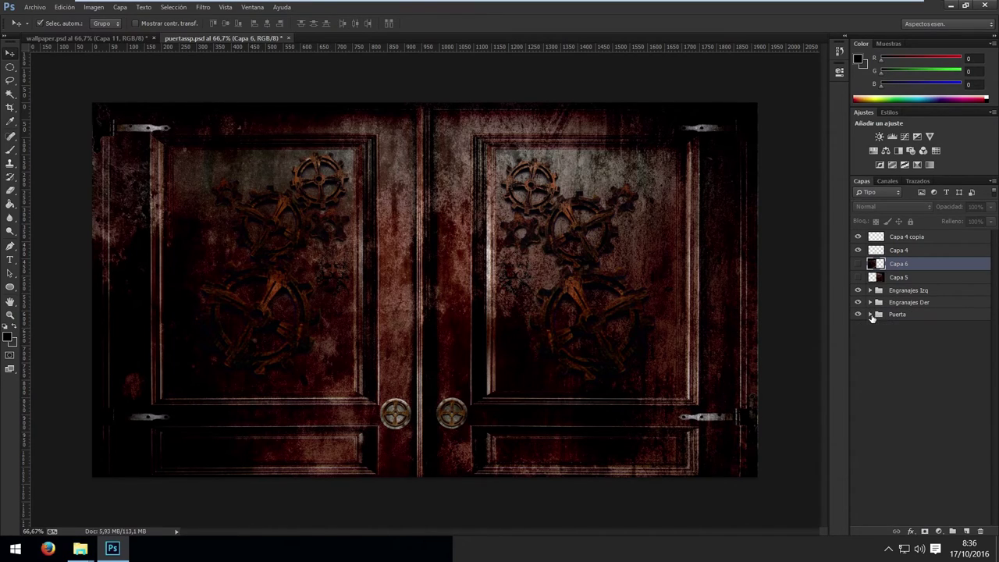
Make Capa 6 and Capa 5 visible, toggling Capa 5 off and on to compare
{"action": "left_click_drag", "start_coordinate": [857, 264], "coordinate": [855, 331]}
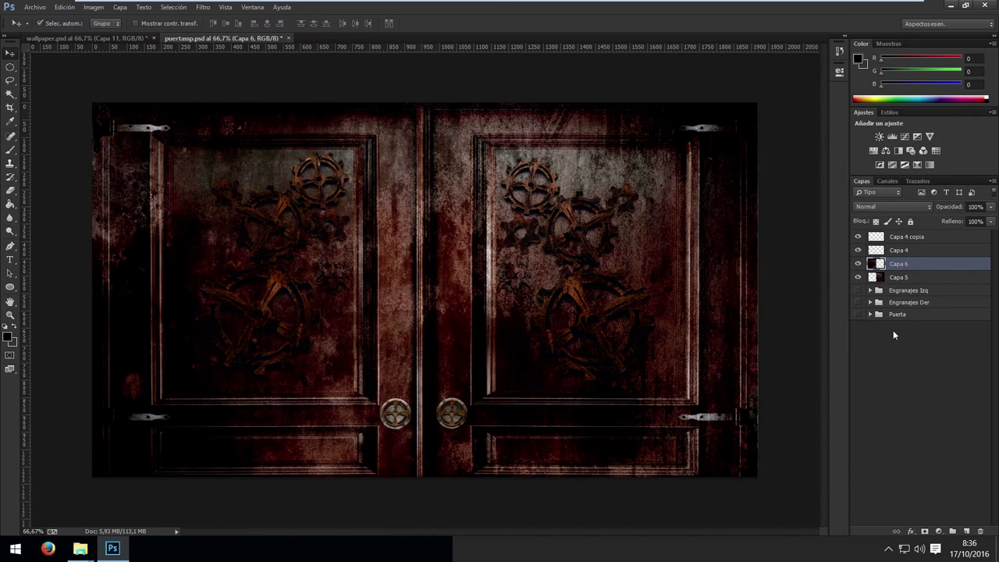
{"action": "left_click", "coordinate": [857, 277]}
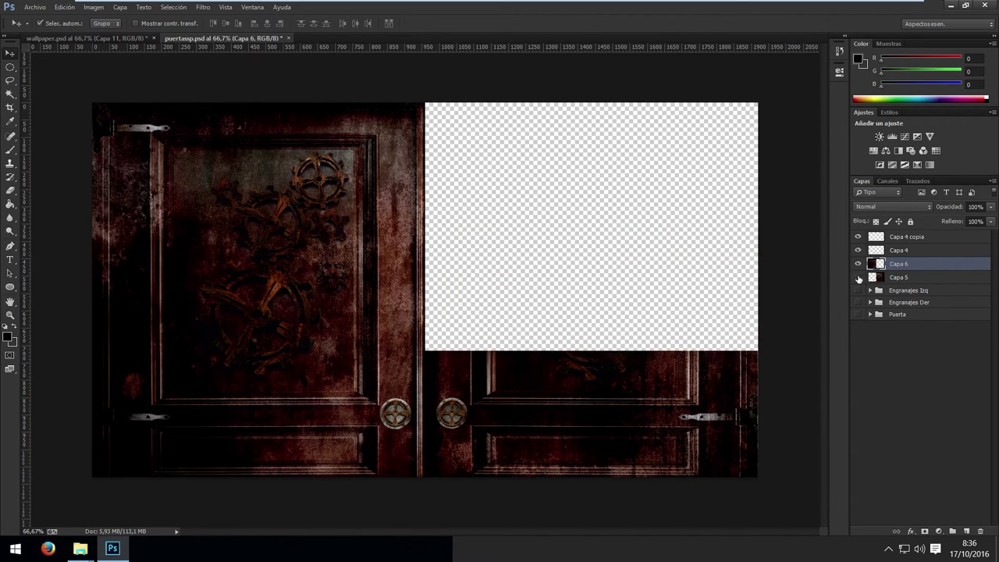
{"action": "left_click", "coordinate": [857, 277]}
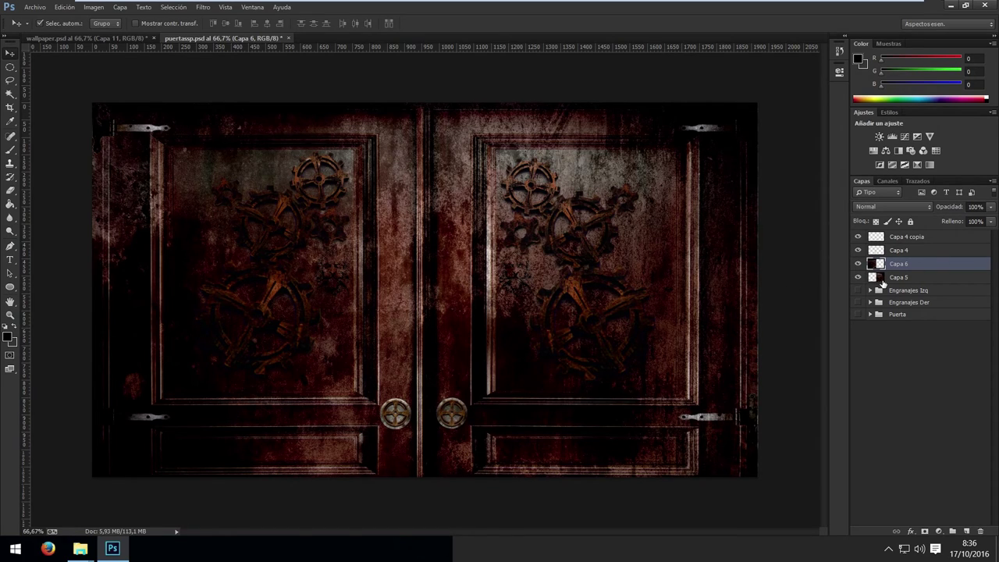
{"action": "key", "text": "ctrl+Tab"}
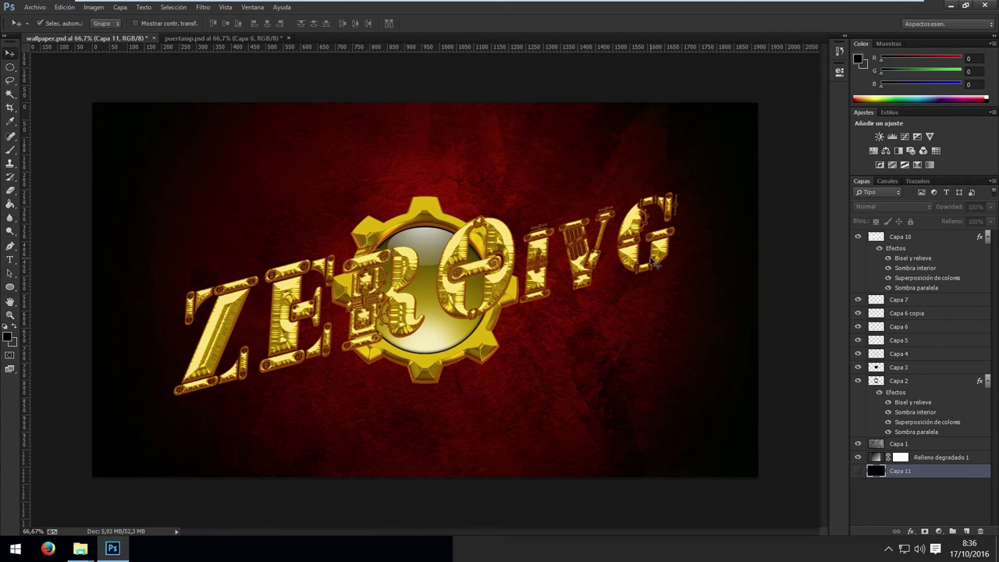
{"action": "key", "text": "ctrl+Tab"}
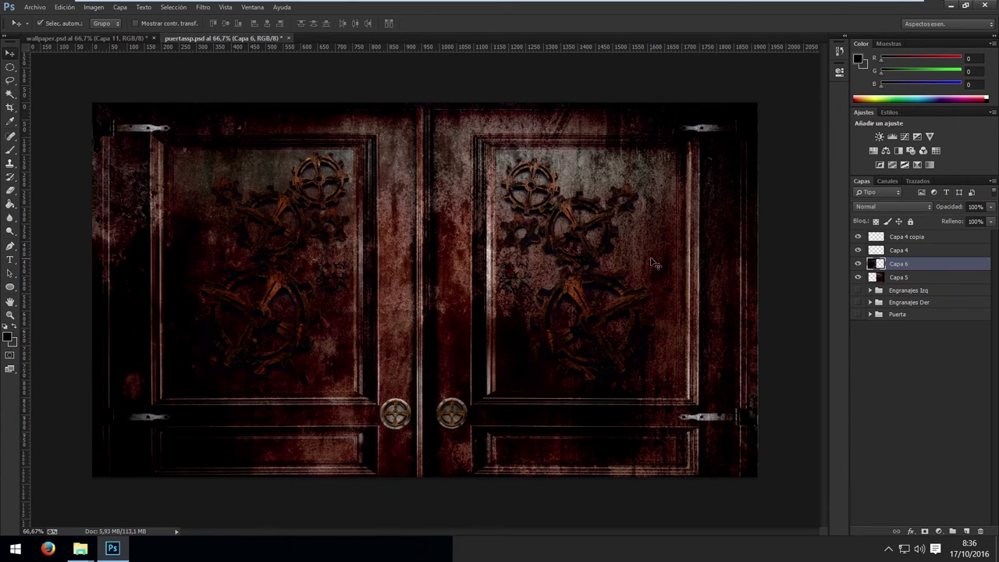